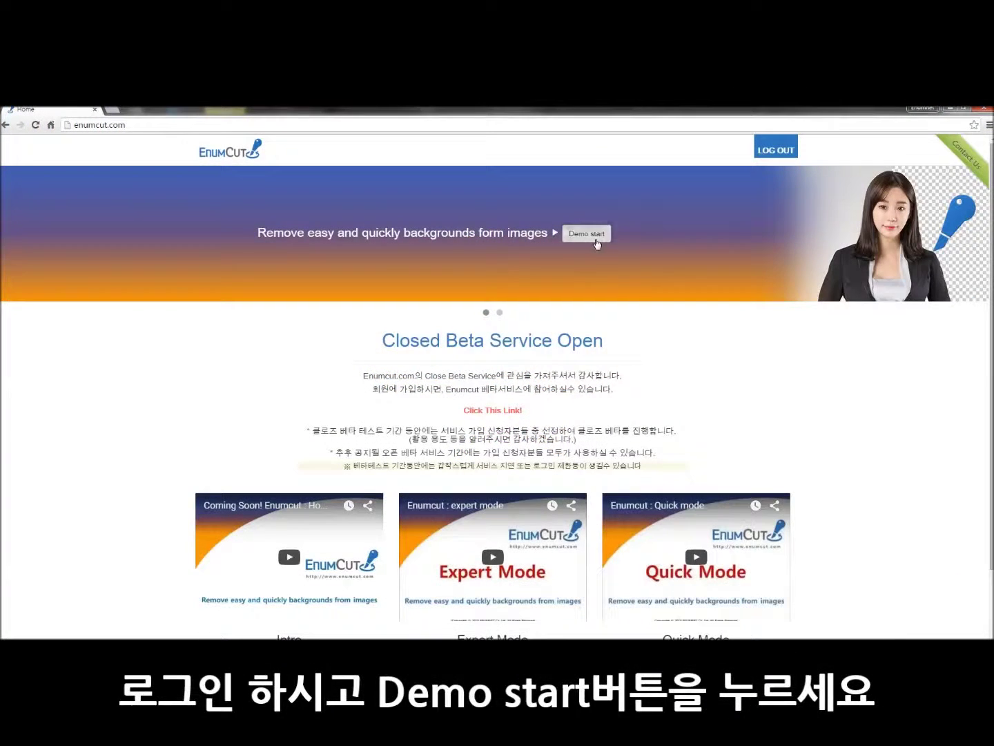
- Start the EnumCut demo to reach the image-upload page
{"action": "left_click", "coordinate": [593, 236]}
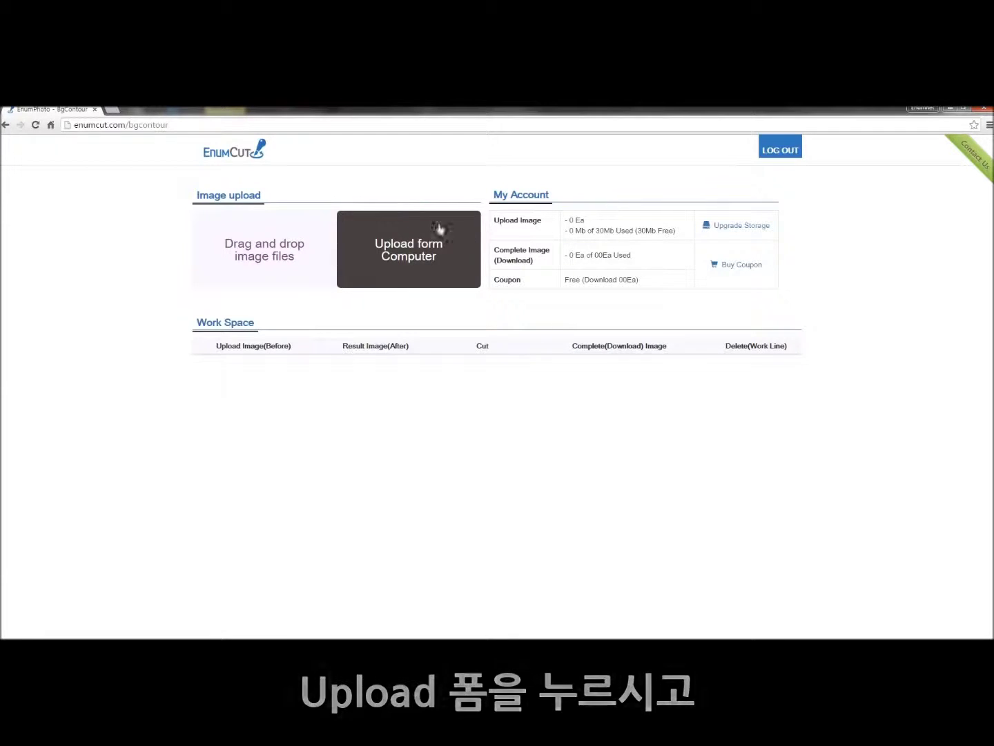
- Upload witchwiki_firing01 from the computer into the work space
{"action": "left_click", "coordinate": [418, 269]}
{"action": "left_click", "coordinate": [344, 210]}
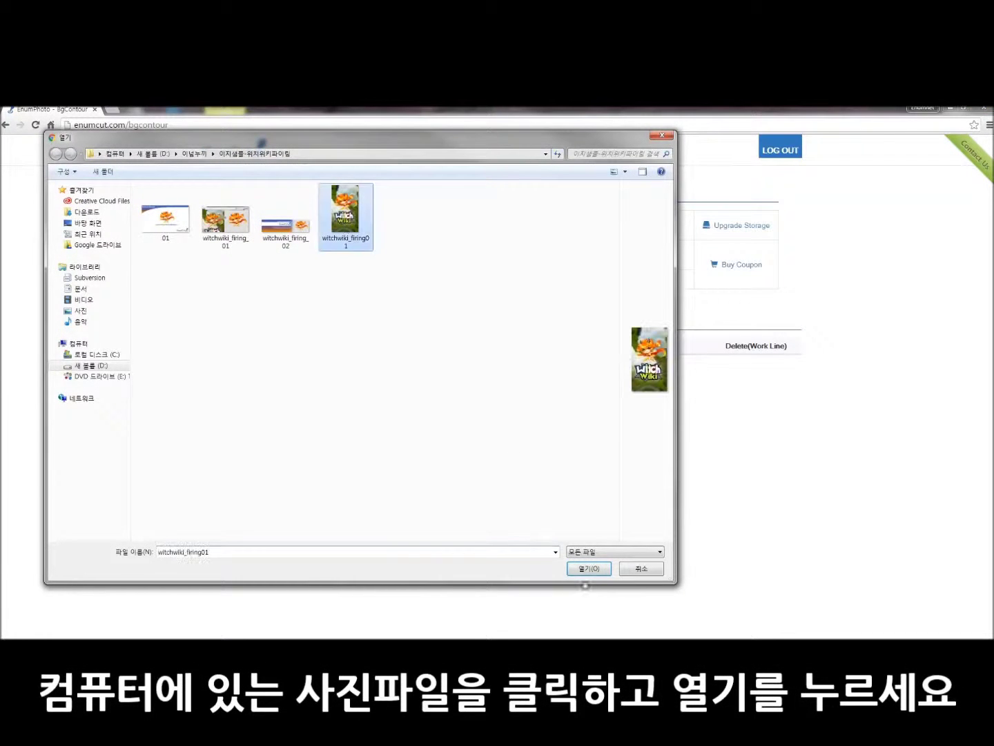
{"action": "left_click", "coordinate": [588, 570]}
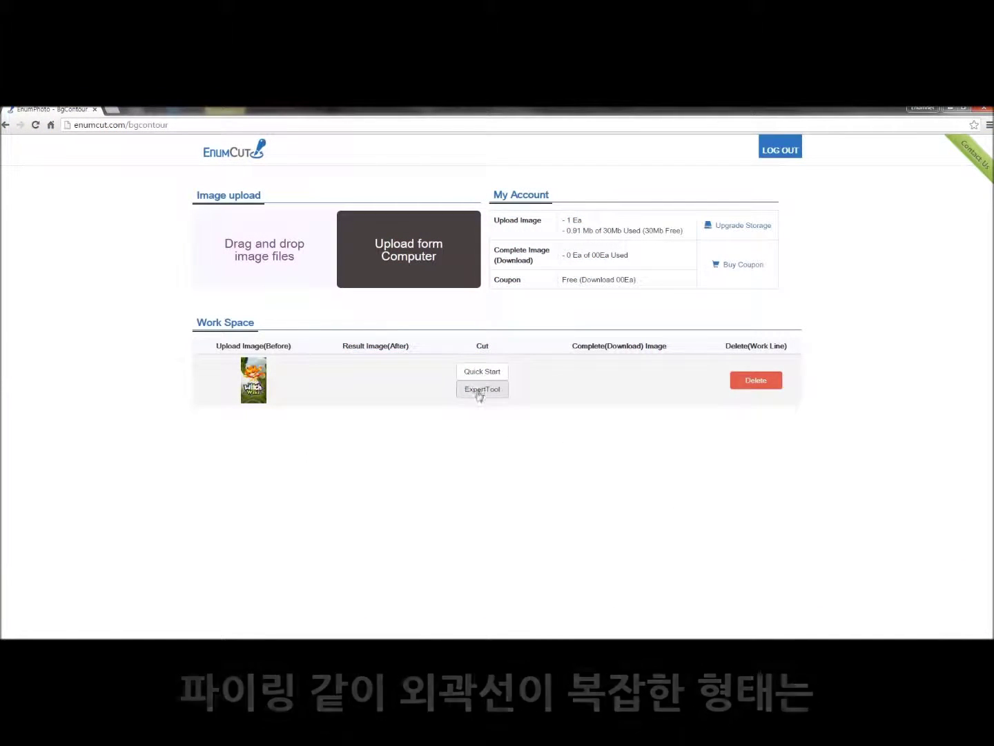
- Open witchwiki_firing01 in Expert Tool, zoom in, and set the blue Mask brush to 5 px
{"action": "left_click", "coordinate": [485, 391]}
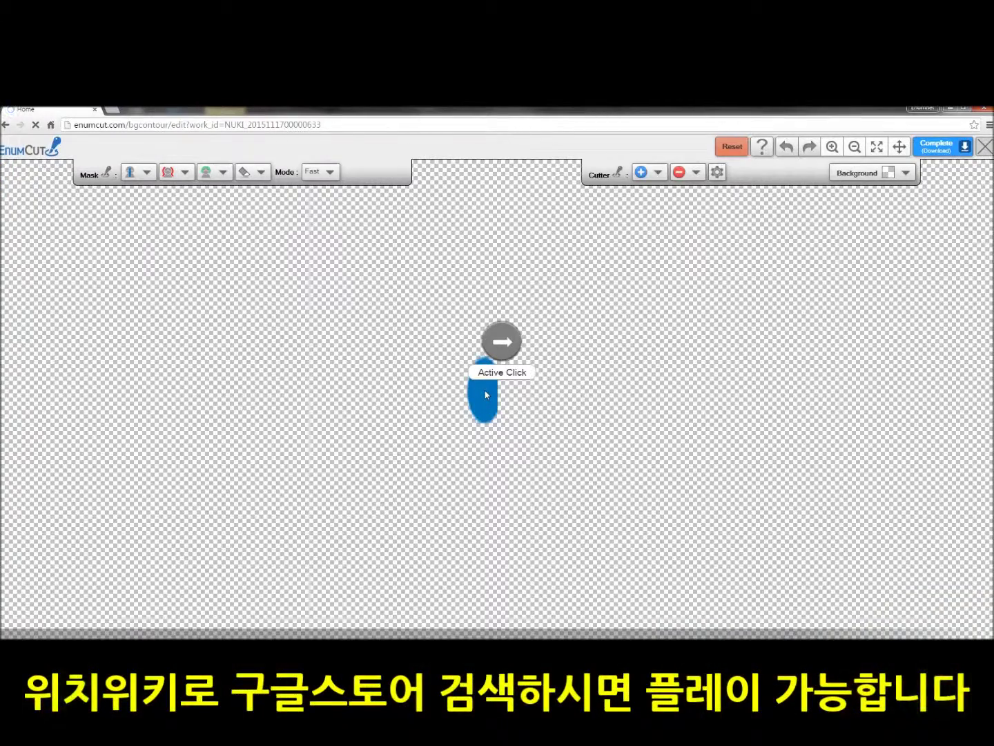
{"action": "left_click", "coordinate": [832, 148]}
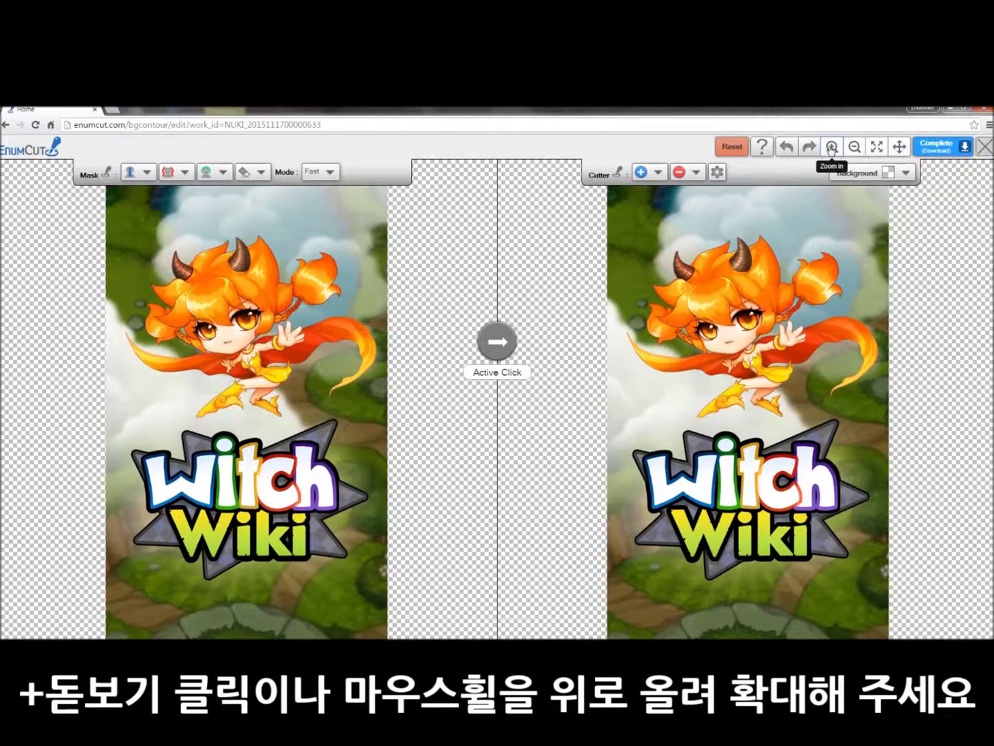
{"action": "left_click", "coordinate": [131, 172]}
{"action": "left_click", "coordinate": [178, 254]}
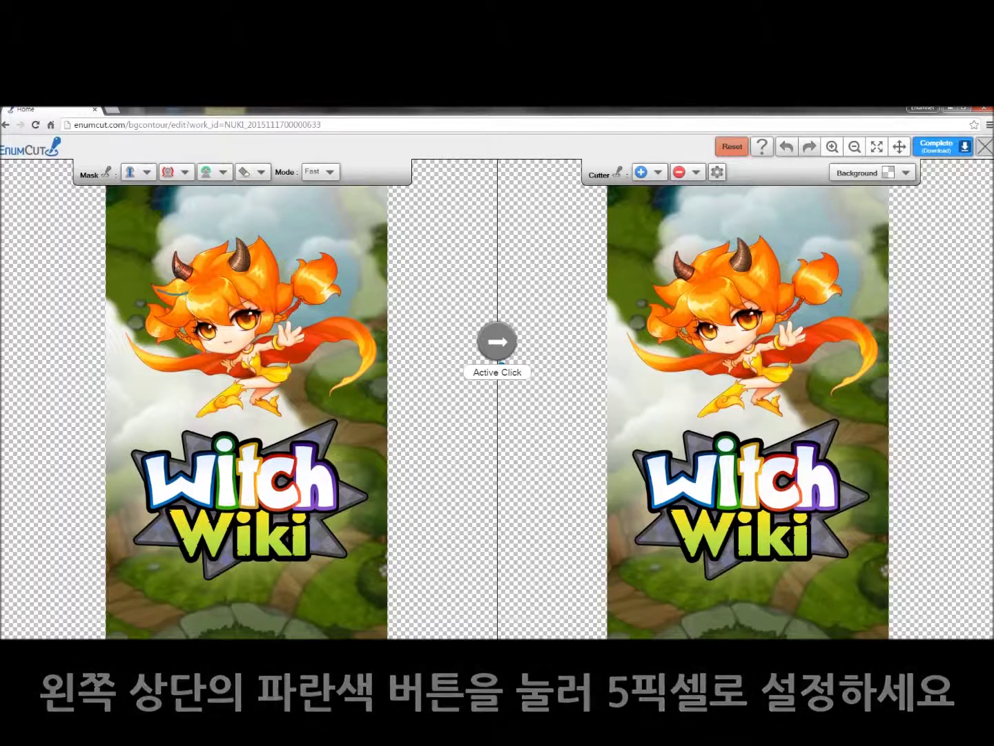
- Draw blue keep strokes along the horn, hair, face, cape and feet outlines
{"action": "mouse_move", "coordinate": [175, 265]}
{"action": "left_mouse_down"}
{"action": "mouse_move", "coordinate": [180, 277]}
{"action": "mouse_move", "coordinate": [215, 258]}
{"action": "left_mouse_up"}
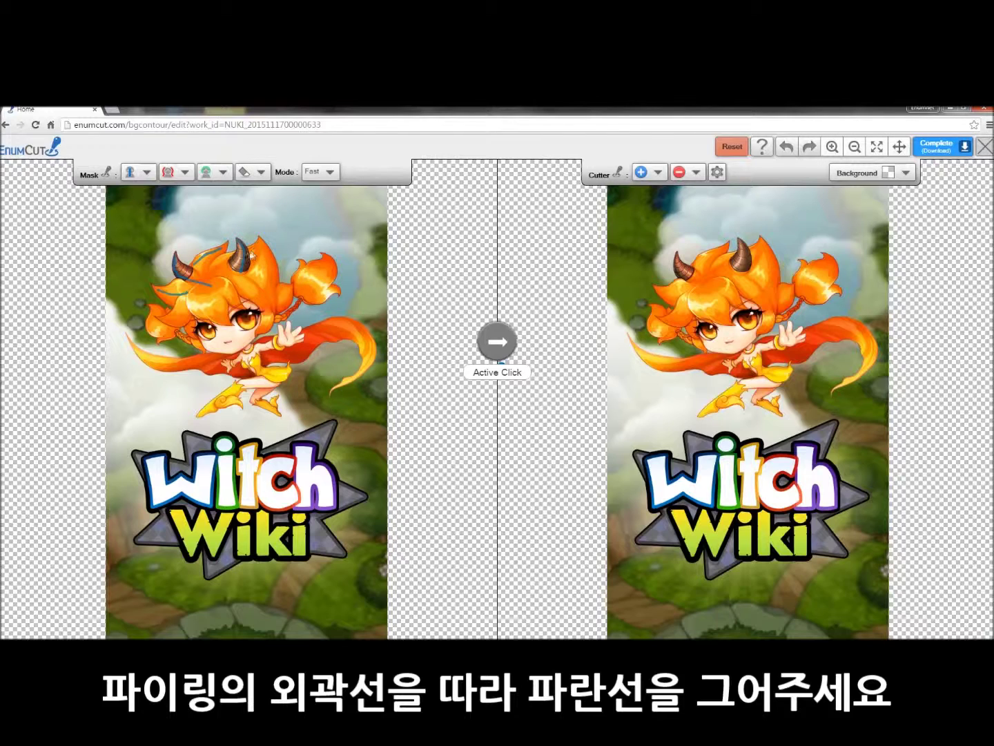
{"action": "left_click_drag", "start_coordinate": [264, 245], "coordinate": [324, 274]}
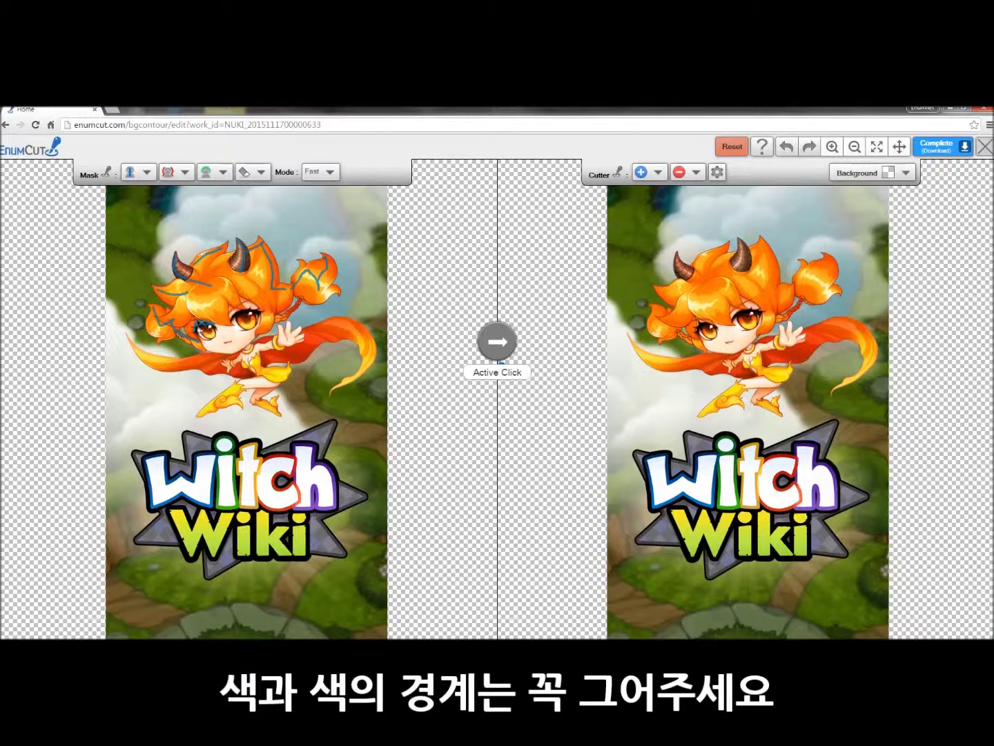
{"action": "mouse_move", "coordinate": [237, 321]}
{"action": "left_mouse_down"}
{"action": "mouse_move", "coordinate": [232, 351]}
{"action": "mouse_move", "coordinate": [145, 360]}
{"action": "left_mouse_up"}
{"action": "left_click_drag", "start_coordinate": [220, 366], "coordinate": [261, 370]}
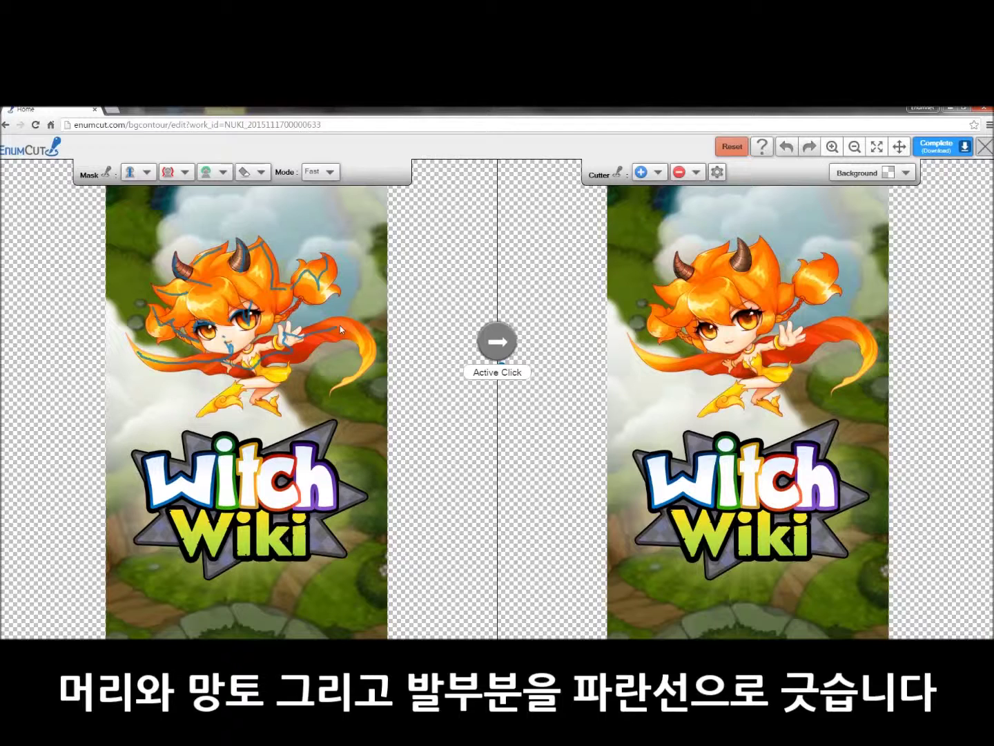
{"action": "left_click_drag", "start_coordinate": [367, 347], "coordinate": [366, 368]}
{"action": "left_click_drag", "start_coordinate": [205, 416], "coordinate": [268, 406]}
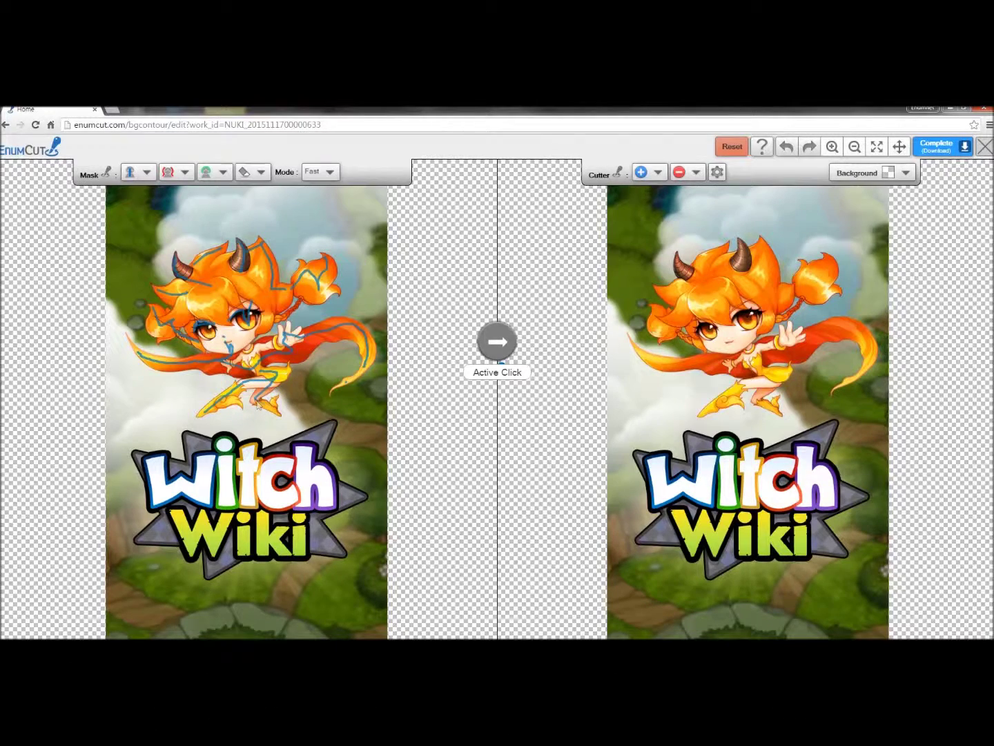
- Mark the left, bottom, right and top background with a 5 px red brush, then run the cut
{"action": "left_click", "coordinate": [185, 172]}
{"action": "left_click", "coordinate": [181, 201]}
{"action": "mouse_move", "coordinate": [210, 201]}
{"action": "left_mouse_down"}
{"action": "mouse_move", "coordinate": [169, 515]}
{"action": "mouse_move", "coordinate": [128, 630]}
{"action": "left_mouse_up"}
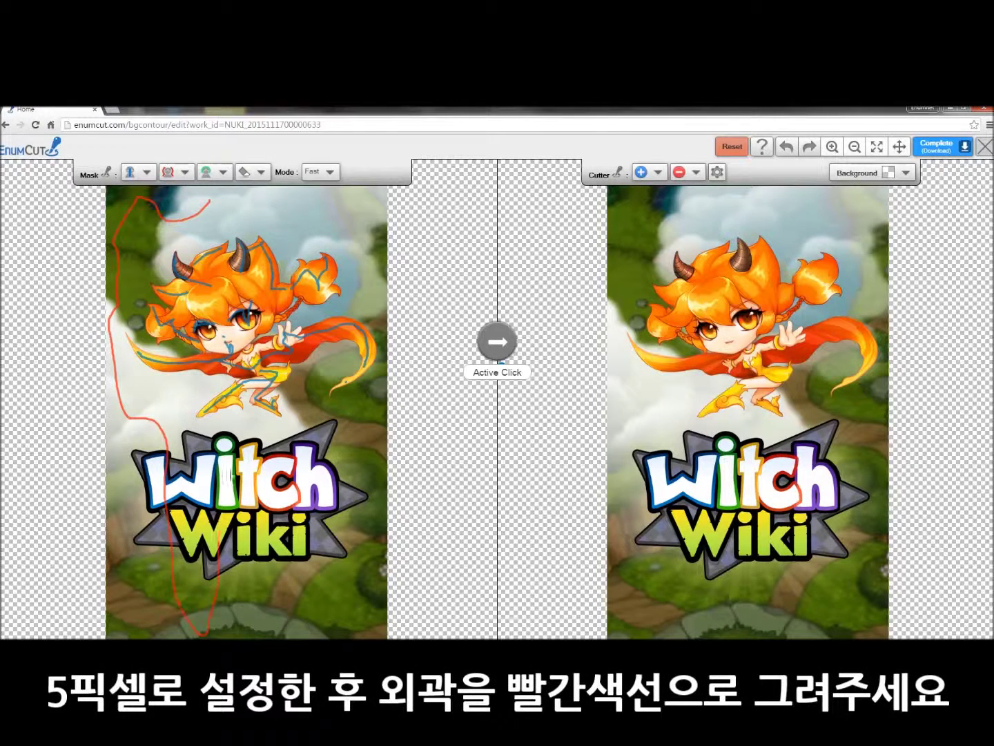
{"action": "left_click_drag", "start_coordinate": [351, 606], "coordinate": [357, 424]}
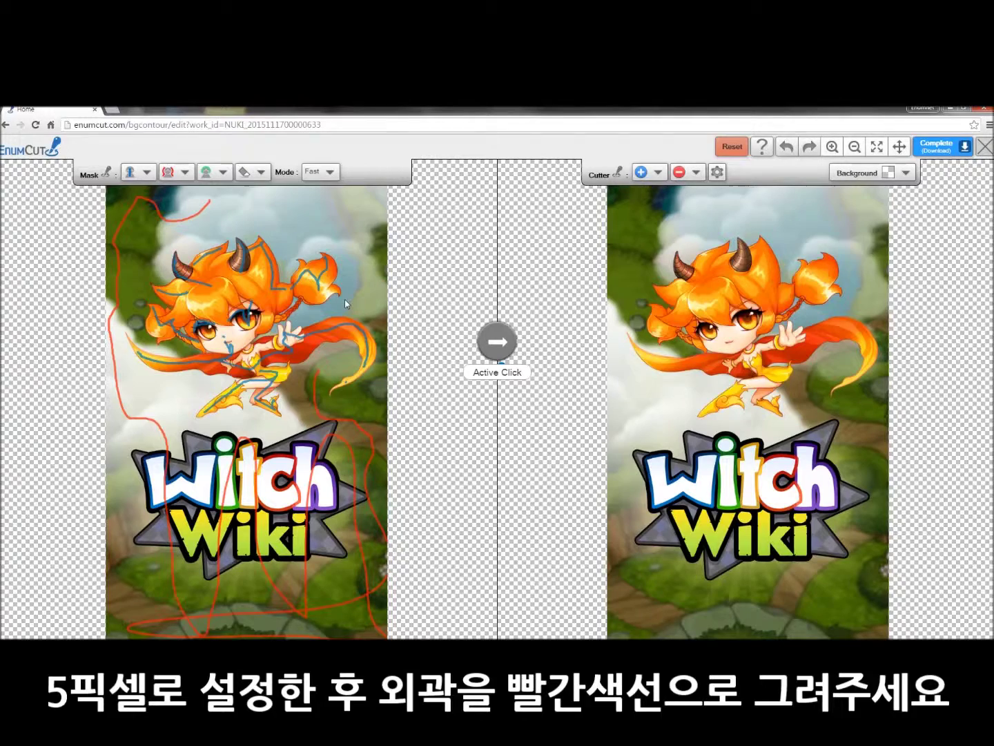
{"action": "left_click_drag", "start_coordinate": [375, 296], "coordinate": [351, 196]}
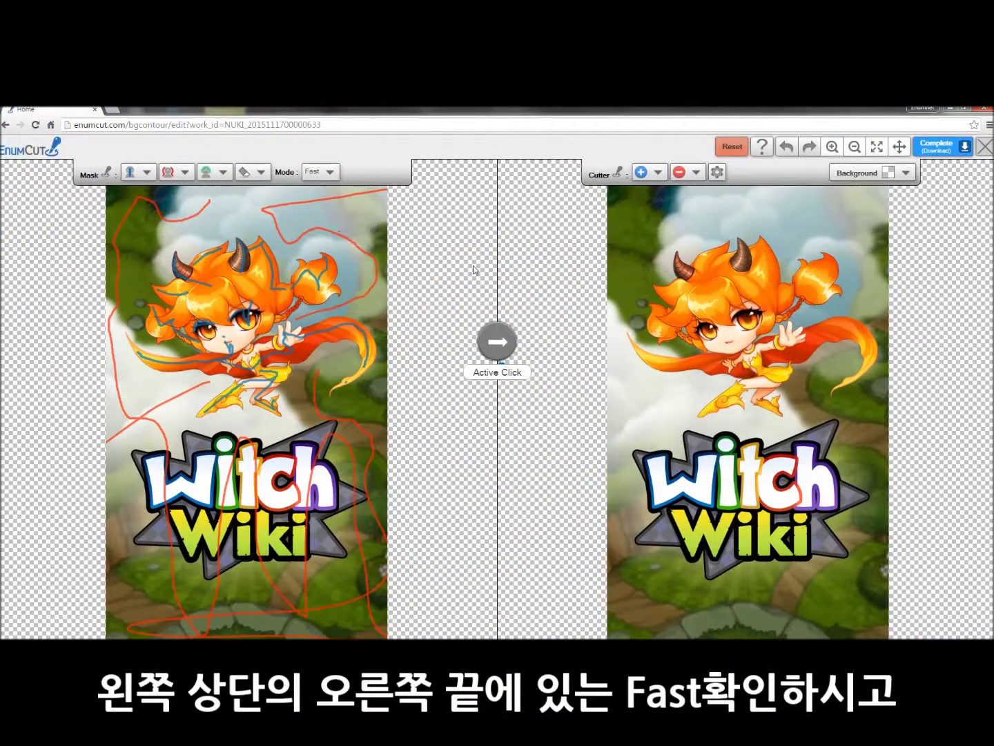
{"action": "left_click", "coordinate": [509, 354]}
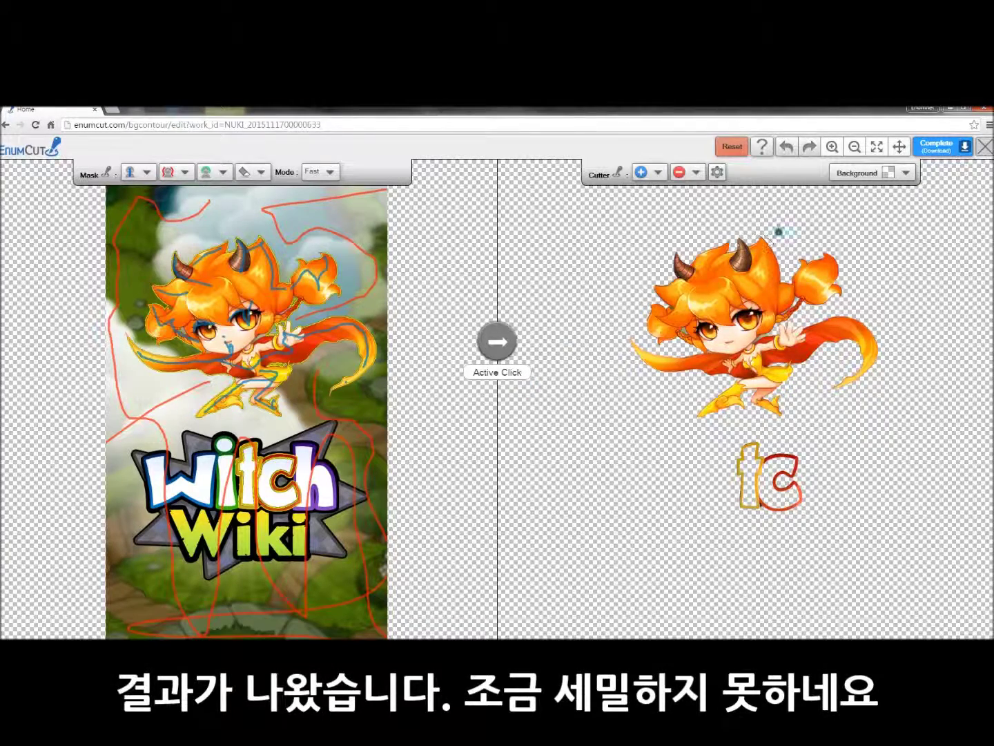
- Preview the cut-out on magenta, cyan, then green backgrounds
{"action": "left_click", "coordinate": [910, 172]}
{"action": "left_click", "coordinate": [903, 199]}
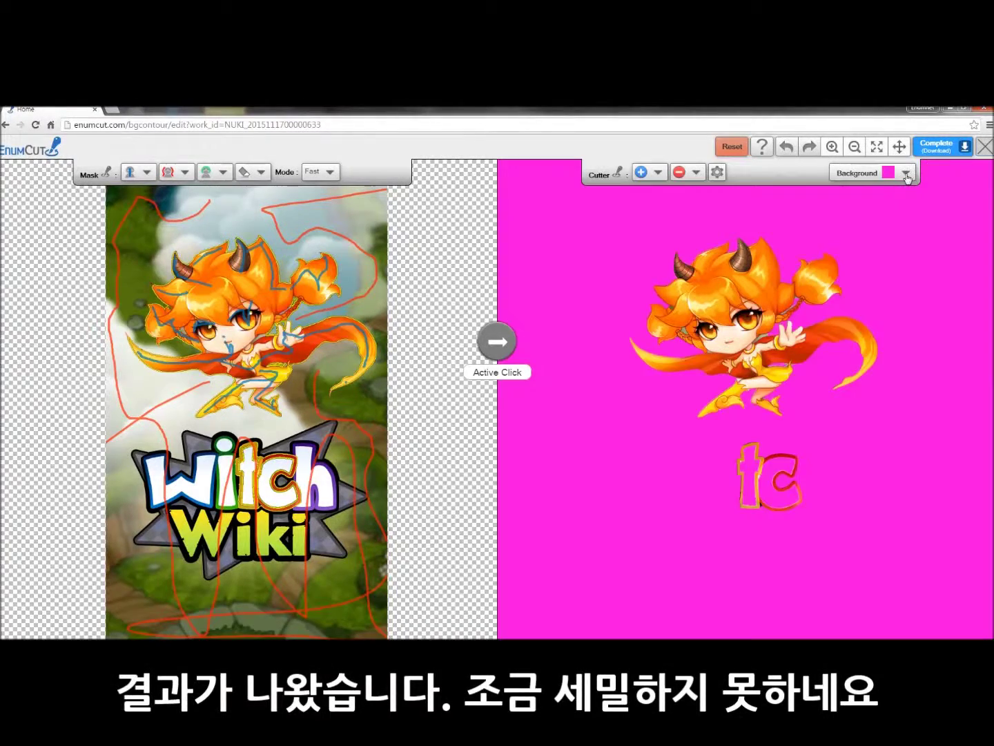
{"action": "left_click", "coordinate": [907, 174]}
{"action": "left_click", "coordinate": [838, 198]}
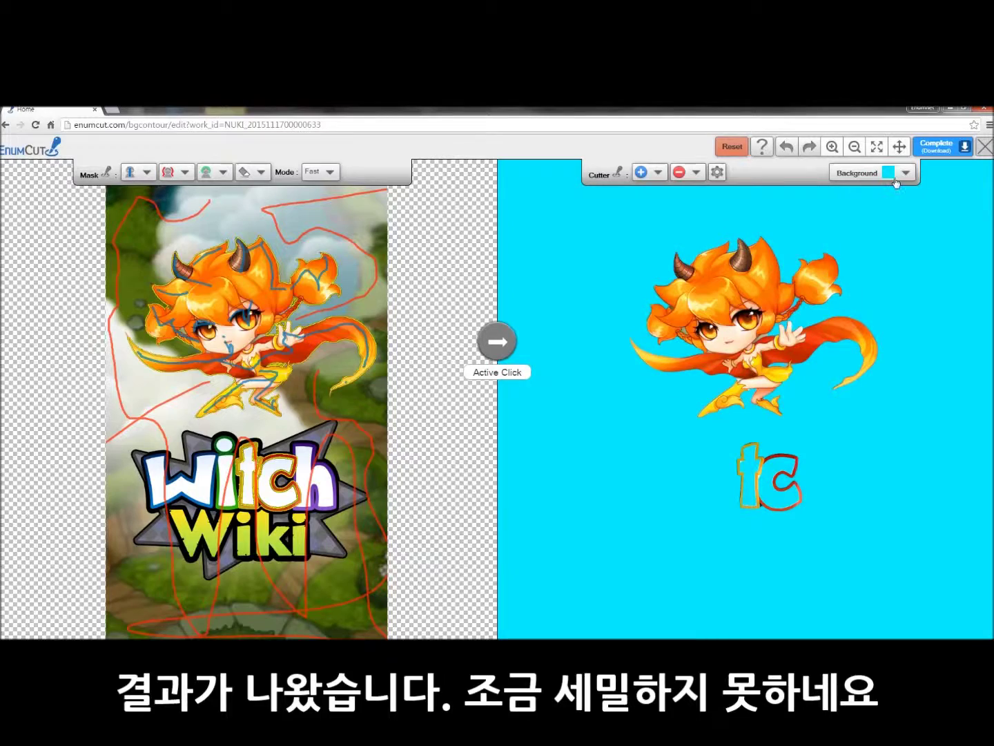
{"action": "left_click", "coordinate": [906, 174]}
{"action": "left_click", "coordinate": [857, 198]}
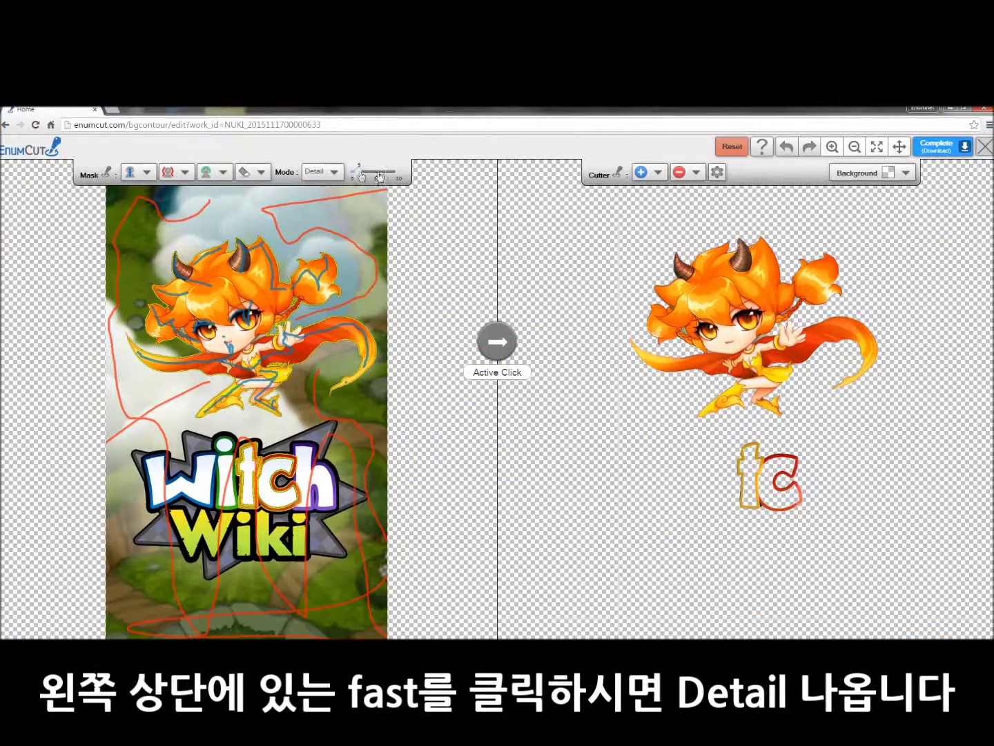
- Raise the Detail mode slider to level 14
{"action": "left_click_drag", "start_coordinate": [360, 178], "coordinate": [370, 178]}
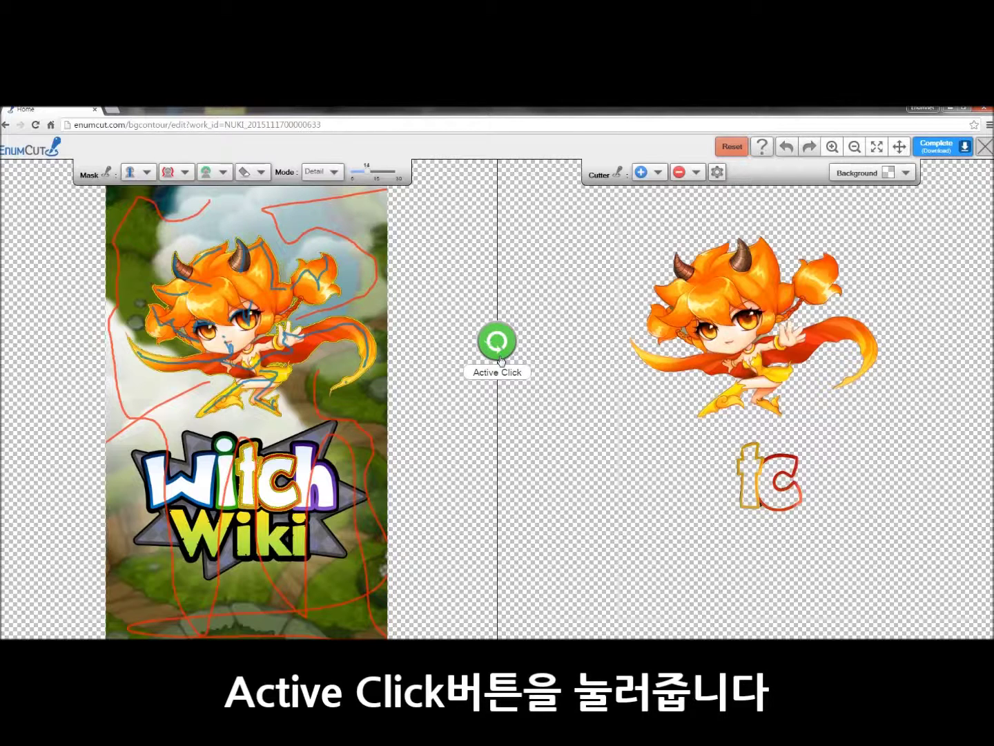
- Rerun the cut in Detail mode, then bring up the eraser sizes
{"action": "left_click", "coordinate": [497, 341]}
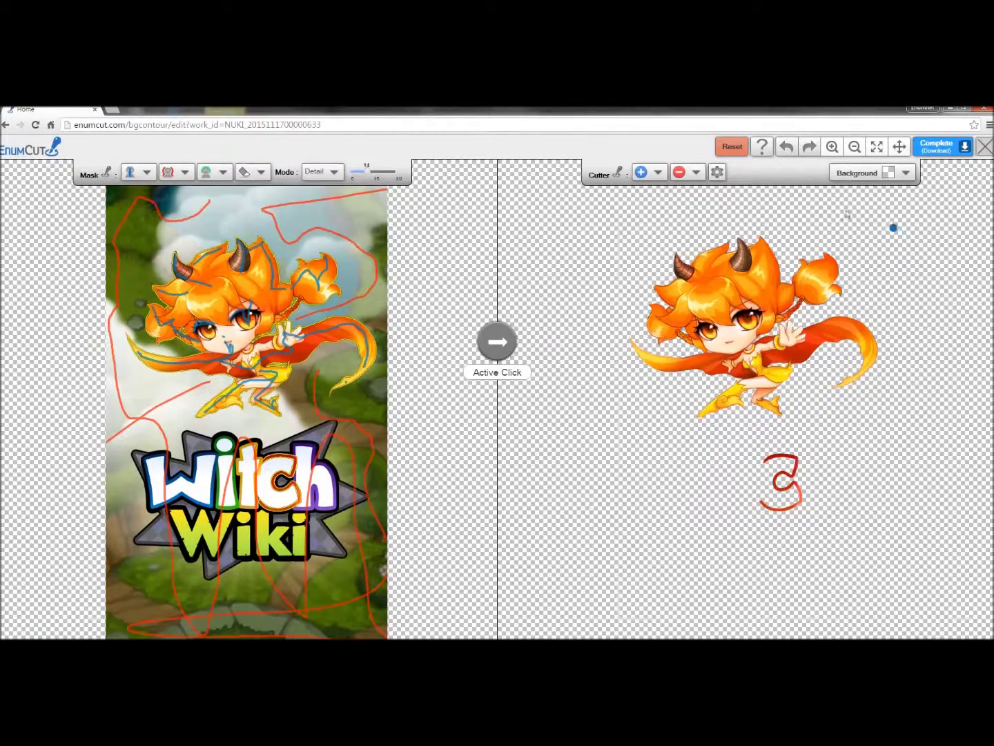
{"action": "left_click", "coordinate": [696, 171]}
- Erase the leftover red mark below the character, then zoom in twice on both panes
{"action": "left_click", "coordinate": [689, 246]}
{"action": "left_click_drag", "start_coordinate": [767, 459], "coordinate": [767, 509]}
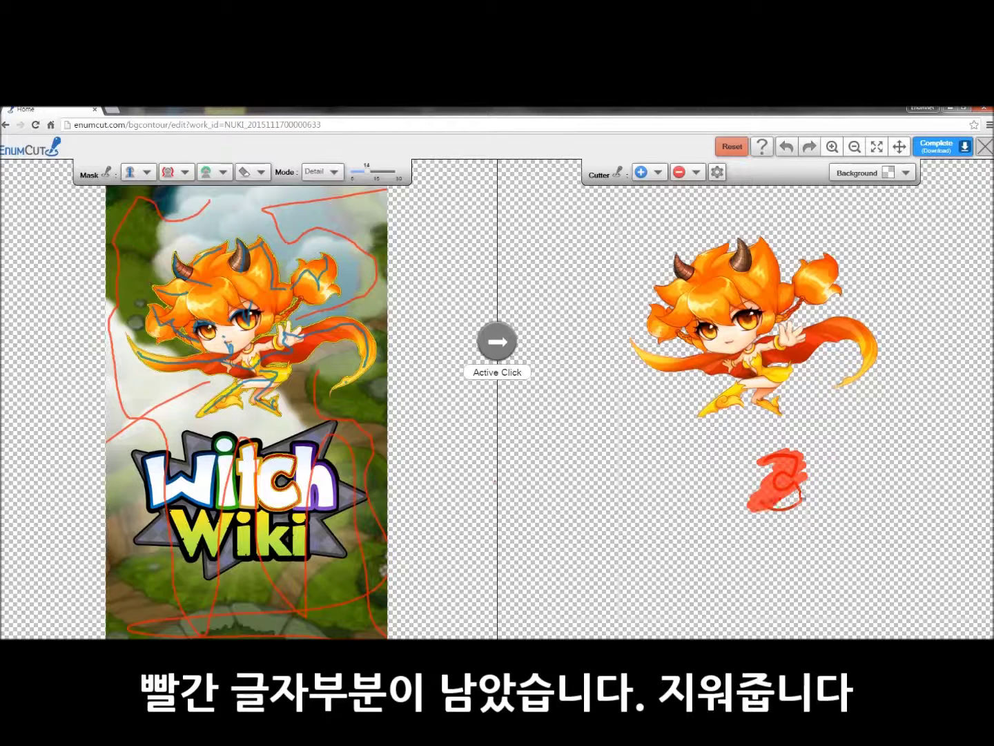
{"action": "left_click_drag", "start_coordinate": [766, 509], "coordinate": [794, 511]}
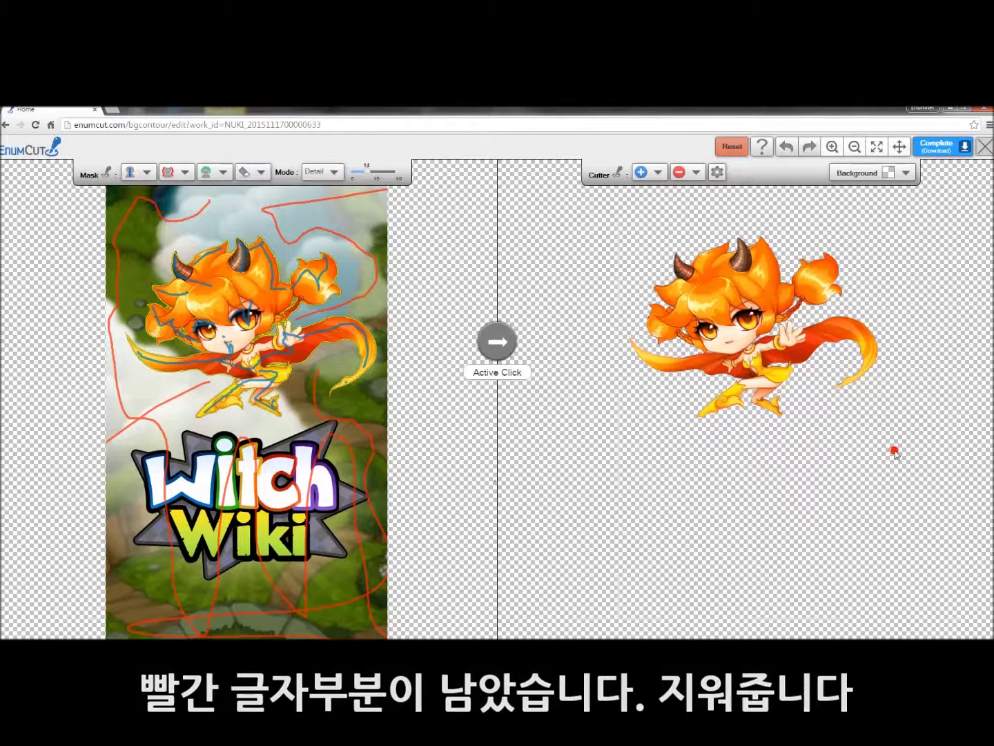
{"action": "left_click", "coordinate": [833, 147]}
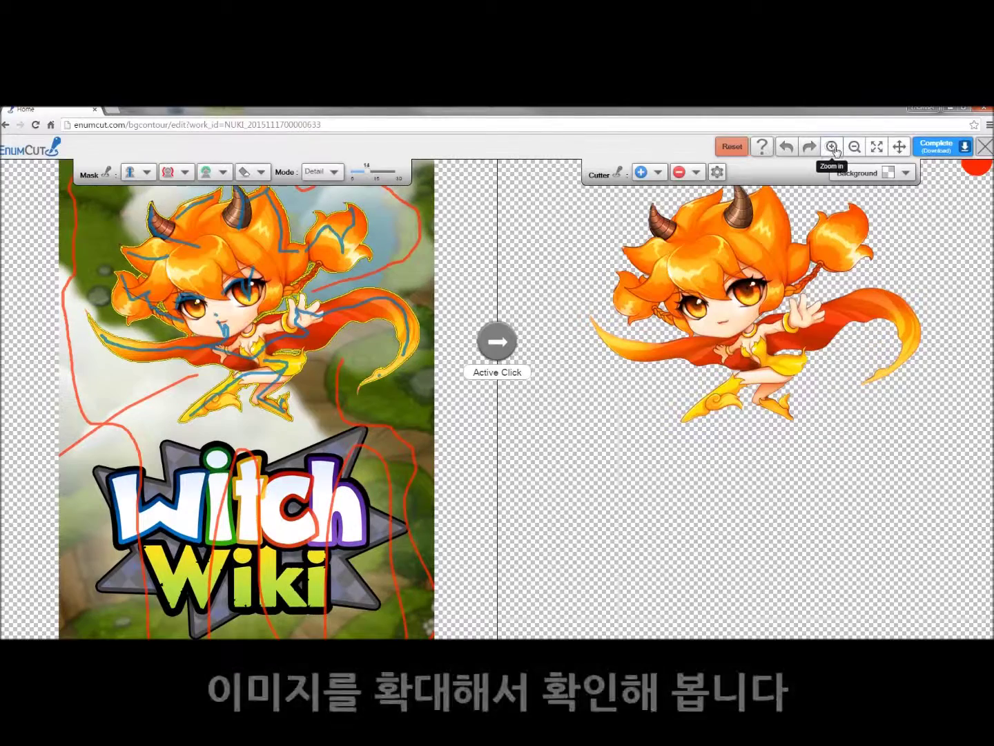
{"action": "left_click", "coordinate": [833, 147]}
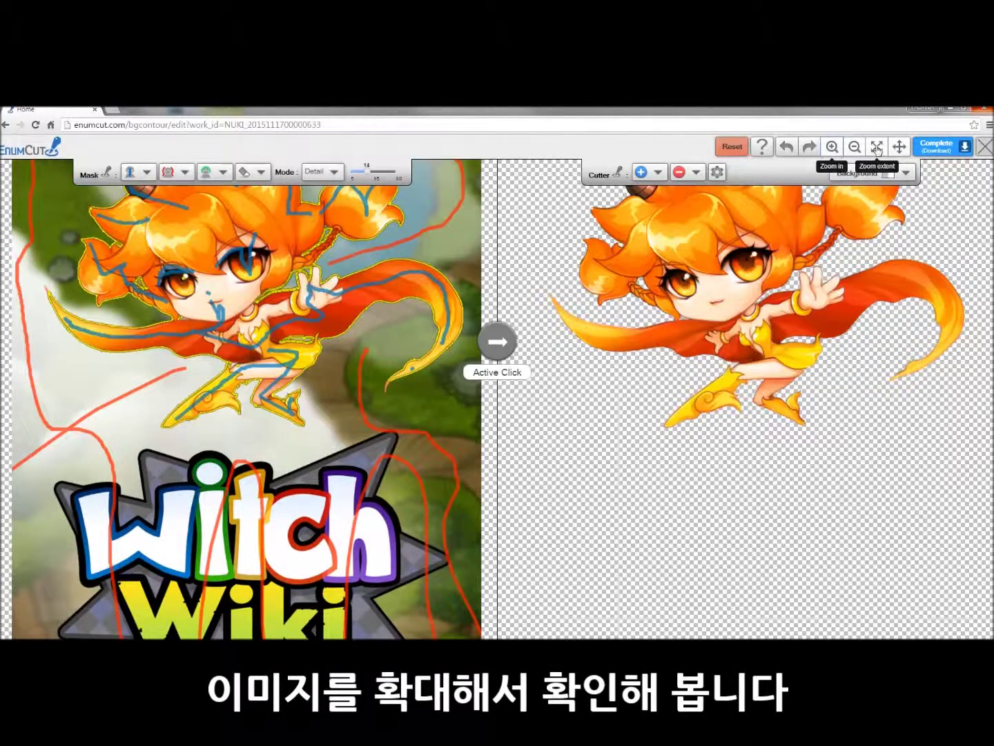
- Recentre the view and add Cutter keep strokes over the horns and knee
{"action": "left_click", "coordinate": [896, 149]}
{"action": "left_click_drag", "start_coordinate": [738, 270], "coordinate": [756, 364]}
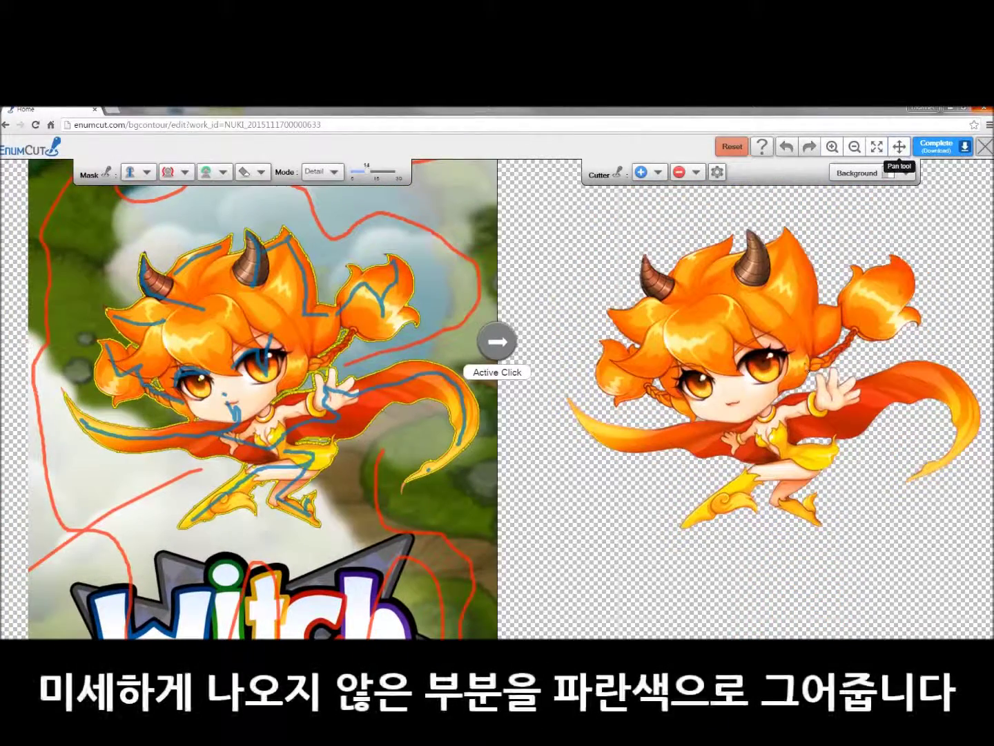
{"action": "left_click", "coordinate": [660, 175]}
{"action": "left_click", "coordinate": [655, 246]}
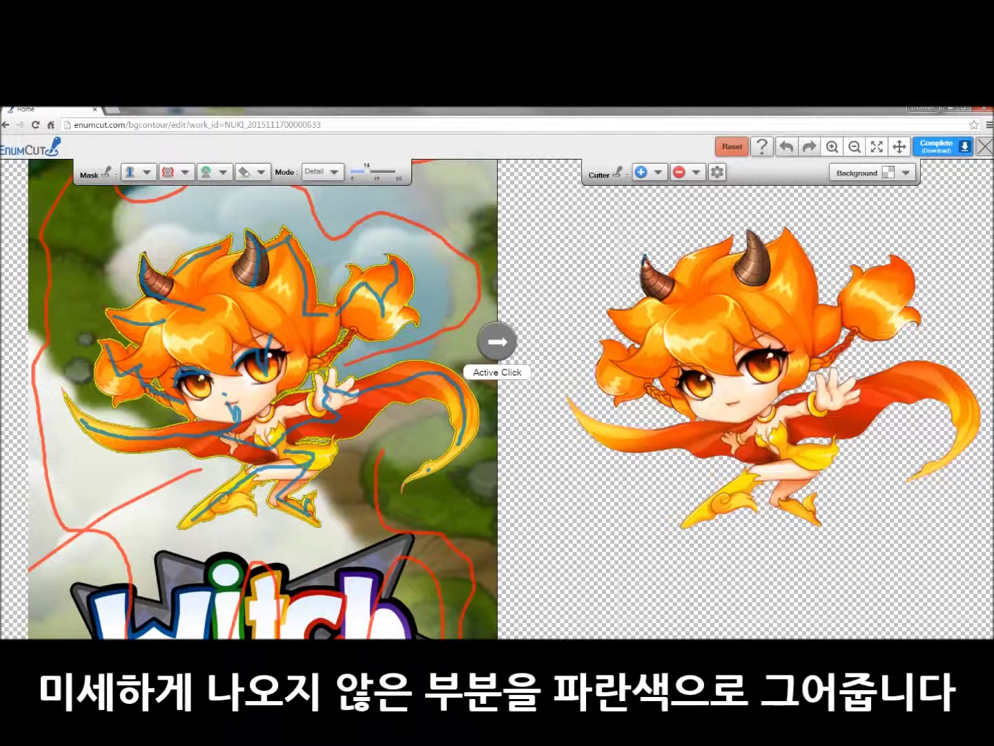
{"action": "left_click_drag", "start_coordinate": [644, 257], "coordinate": [645, 263]}
{"action": "left_click_drag", "start_coordinate": [755, 239], "coordinate": [761, 250]}
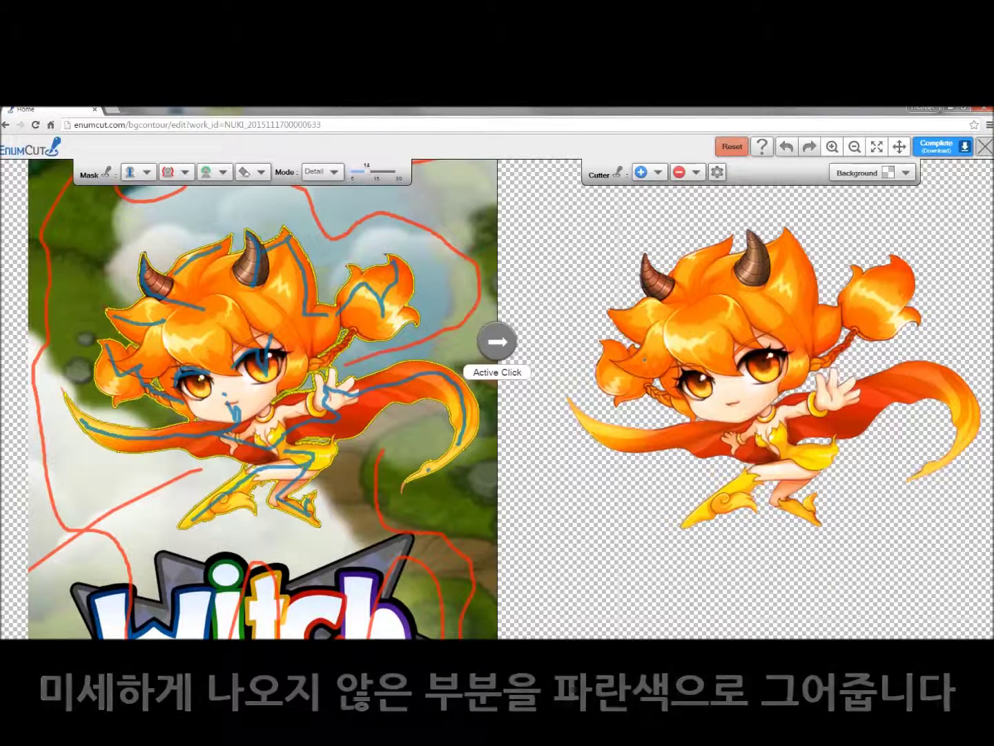
{"action": "left_click_drag", "start_coordinate": [832, 471], "coordinate": [821, 470]}
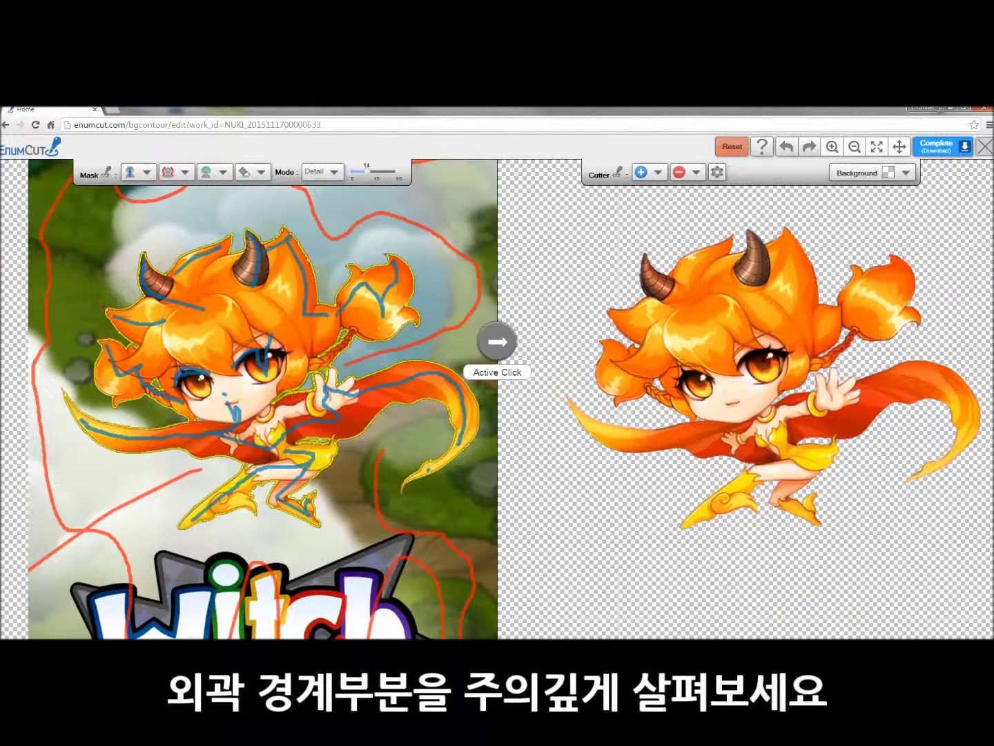
{"action": "mouse_move", "coordinate": [801, 239]}
{"action": "left_mouse_down"}
{"action": "mouse_move", "coordinate": [791, 232]}
{"action": "mouse_move", "coordinate": [808, 260]}
{"action": "left_mouse_up"}
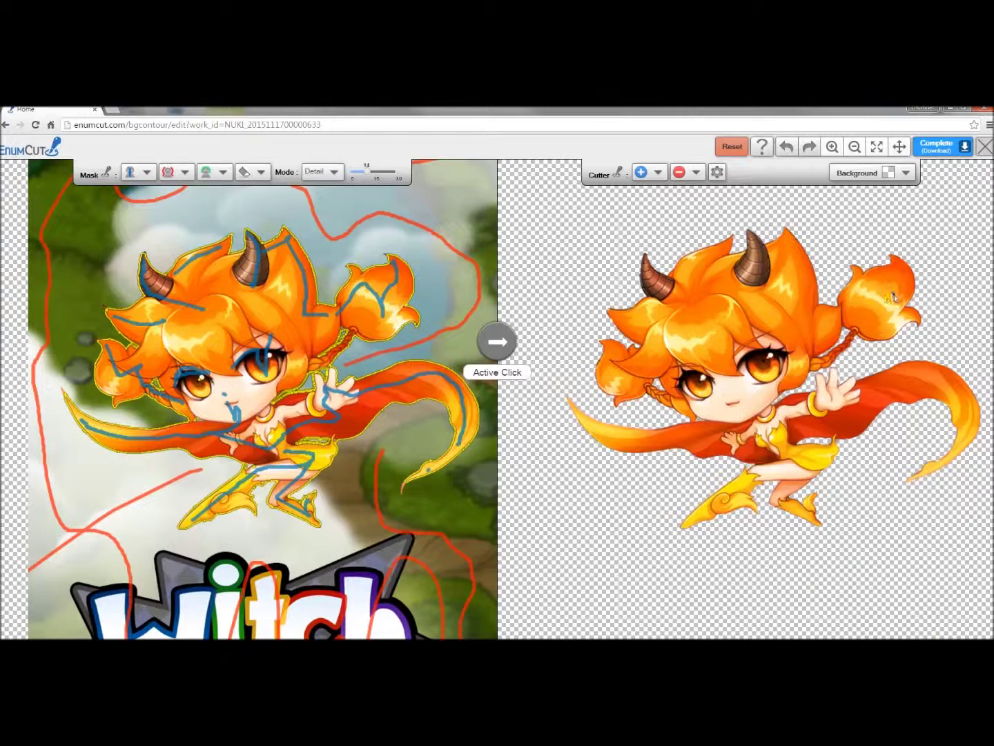
{"action": "left_click", "coordinate": [906, 173]}
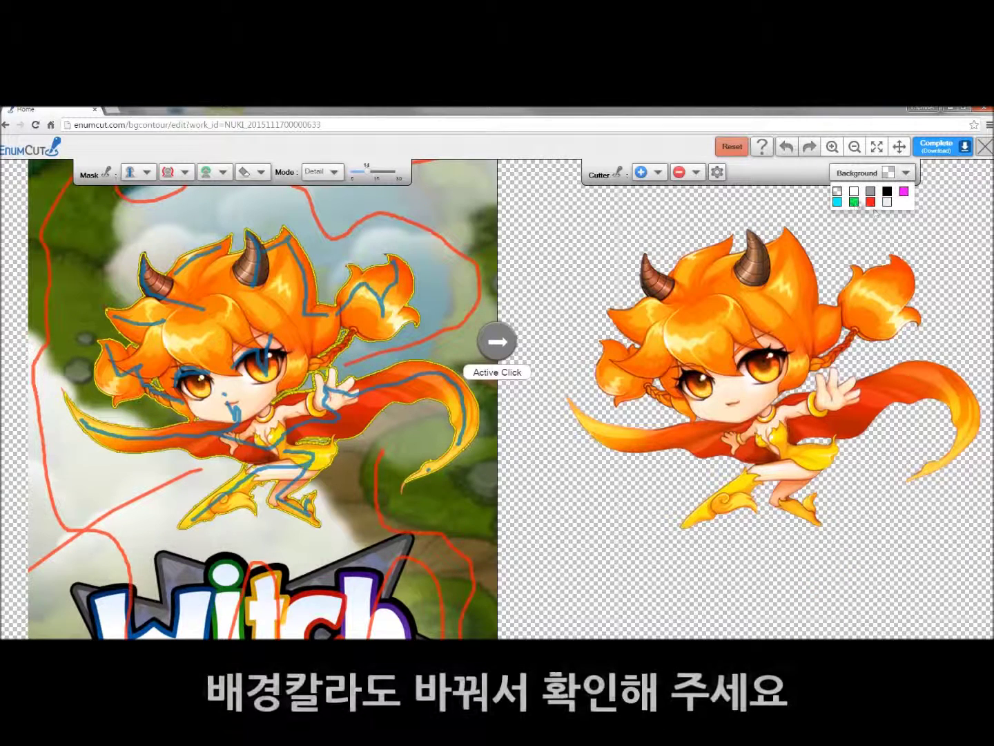
{"action": "left_click", "coordinate": [856, 201]}
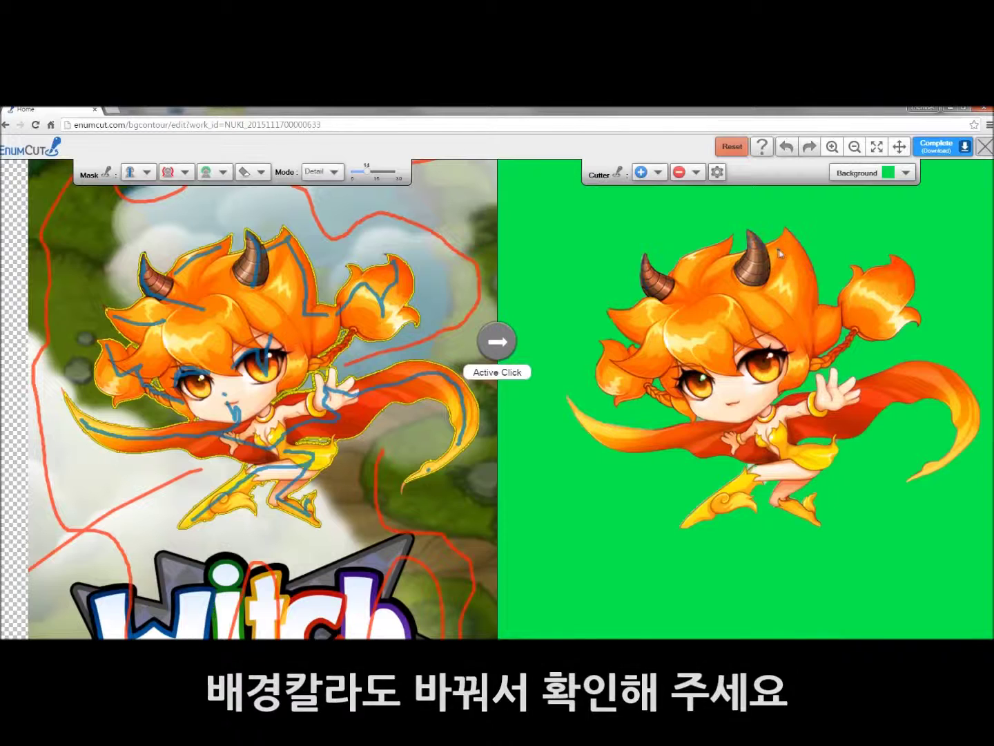
{"action": "left_click", "coordinate": [899, 174]}
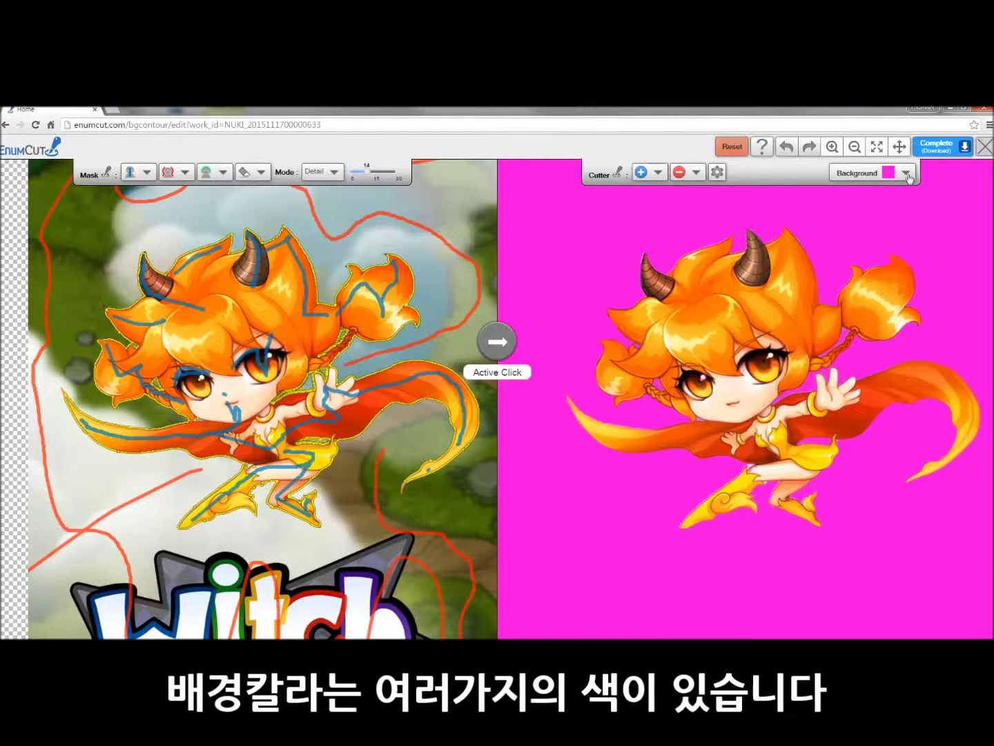
{"action": "left_click", "coordinate": [906, 174]}
{"action": "left_click", "coordinate": [838, 201]}
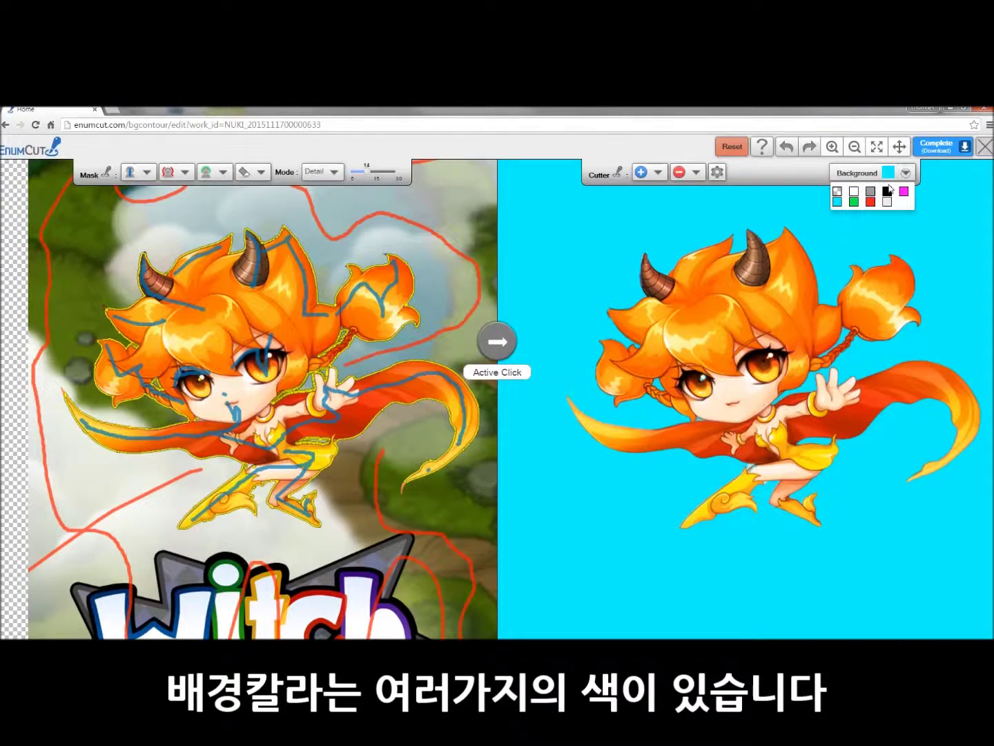
{"action": "left_click", "coordinate": [855, 201]}
{"action": "left_click", "coordinate": [906, 172]}
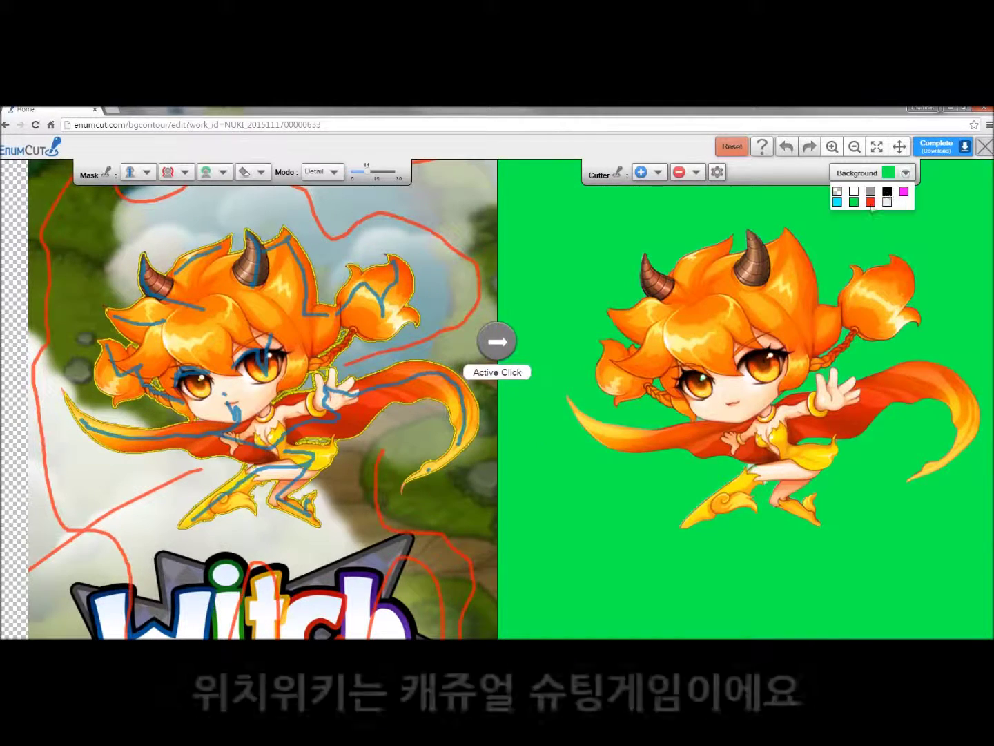
{"action": "left_click", "coordinate": [870, 201]}
{"action": "left_click", "coordinate": [854, 148]}
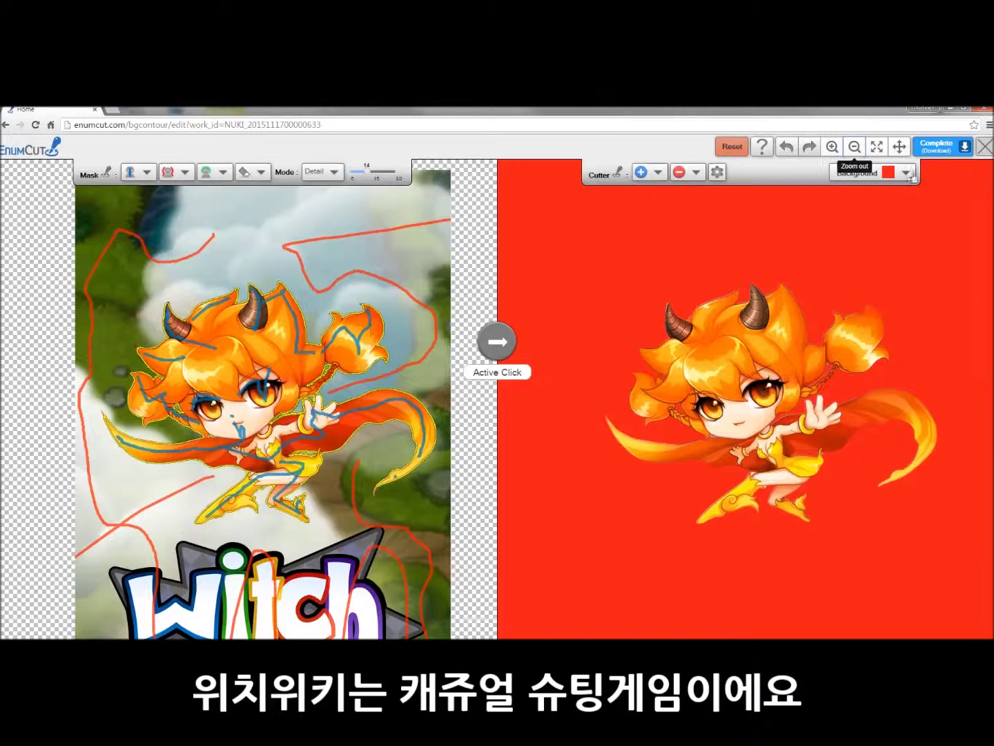
{"action": "left_click", "coordinate": [906, 173]}
{"action": "left_click", "coordinate": [888, 202]}
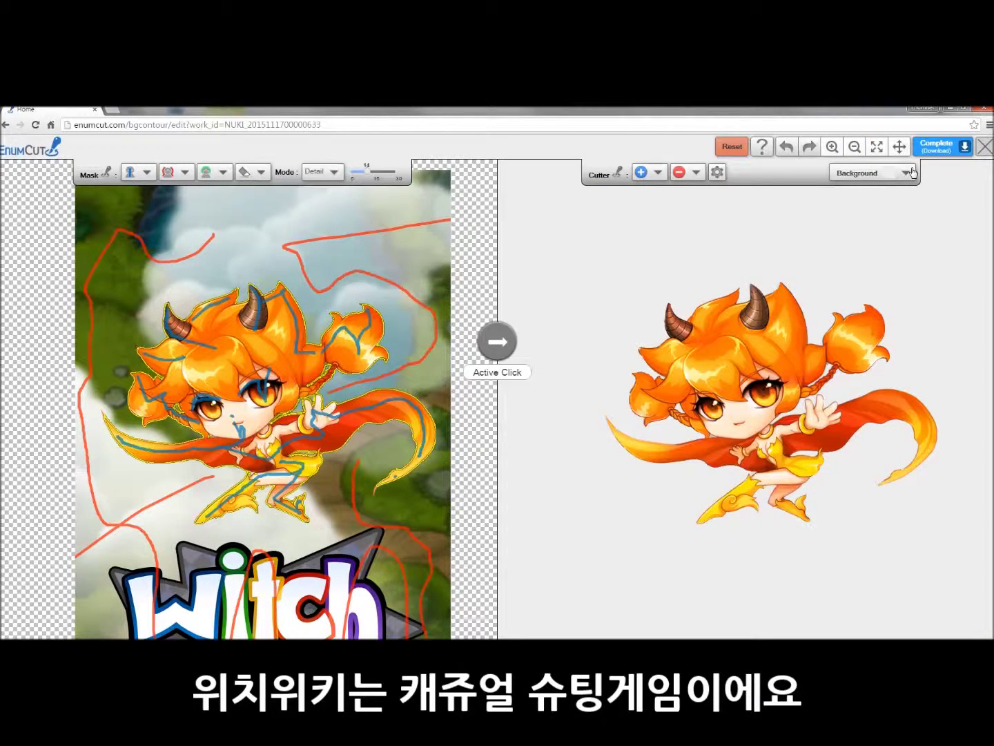
{"action": "left_click", "coordinate": [833, 147]}
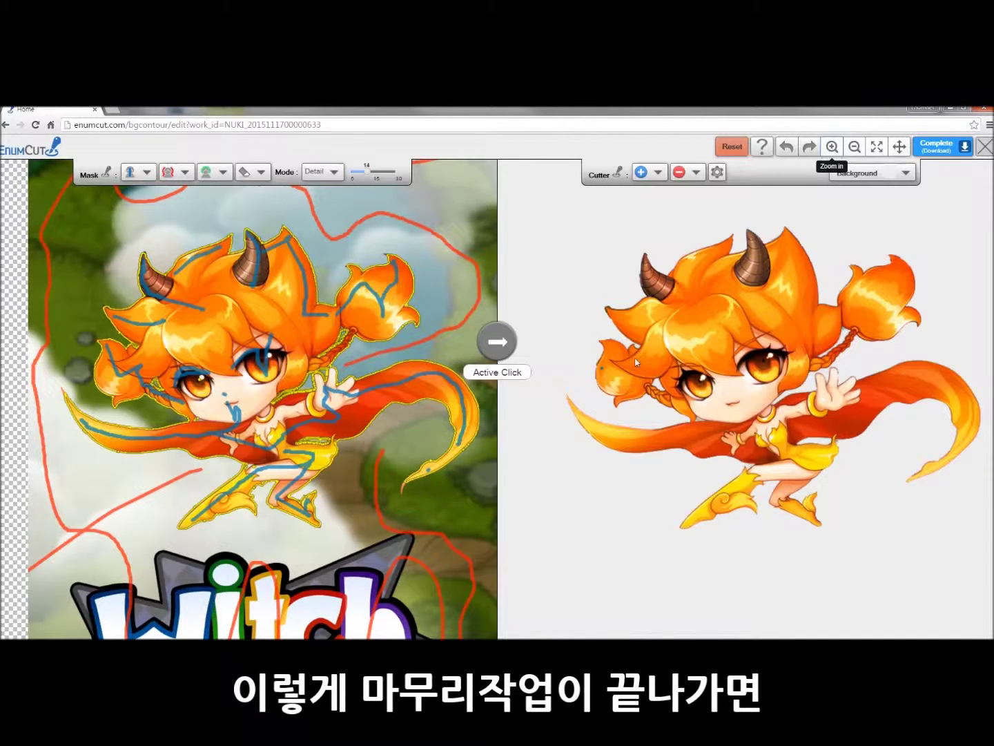
{"action": "left_click", "coordinate": [860, 151]}
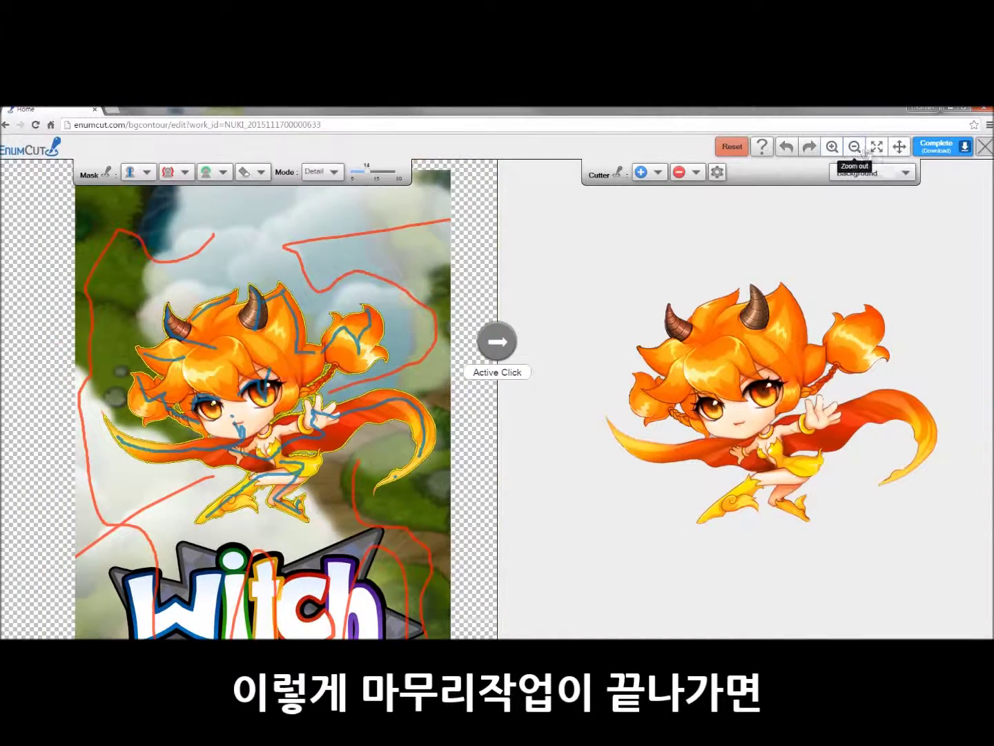
{"action": "left_click", "coordinate": [863, 173]}
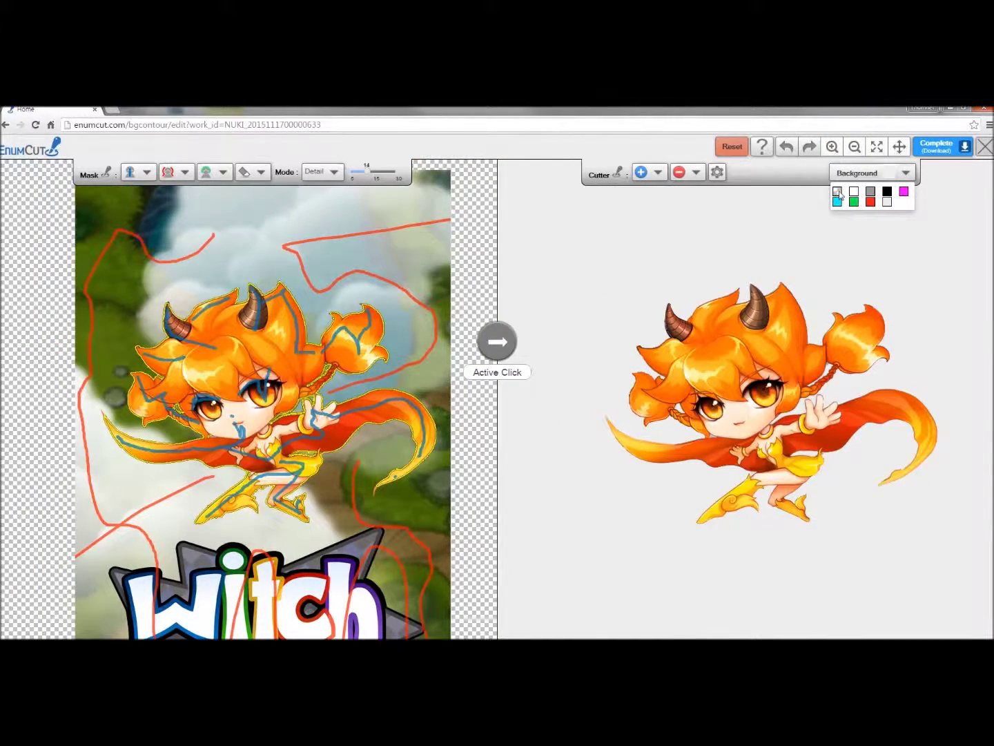
{"action": "left_click", "coordinate": [838, 193]}
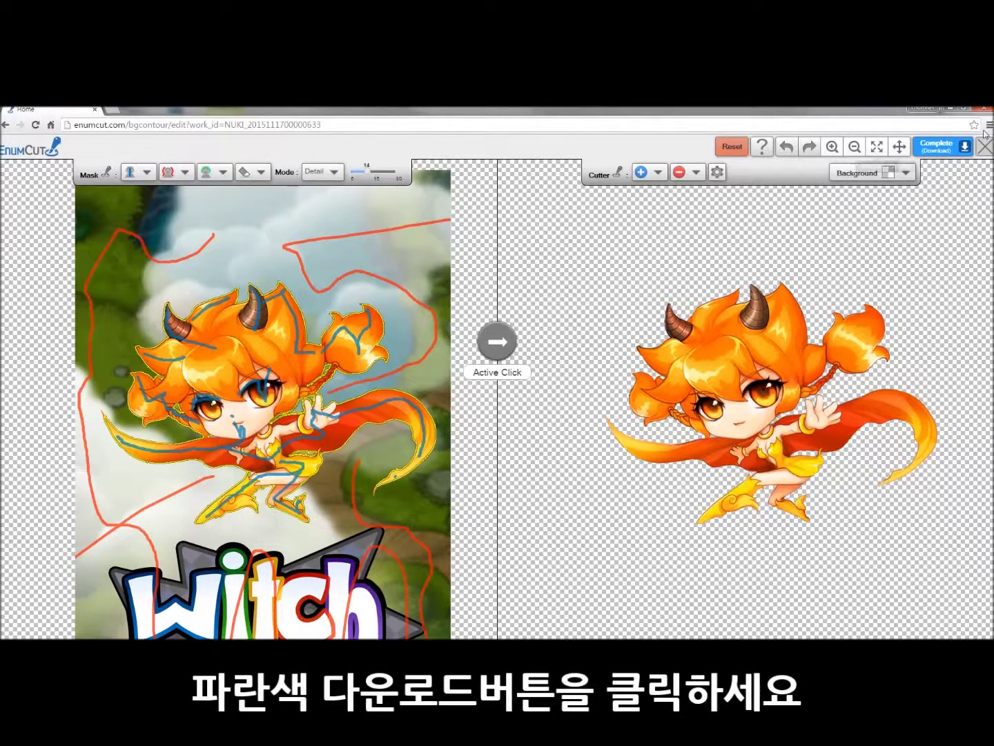
{"action": "left_click", "coordinate": [950, 153]}
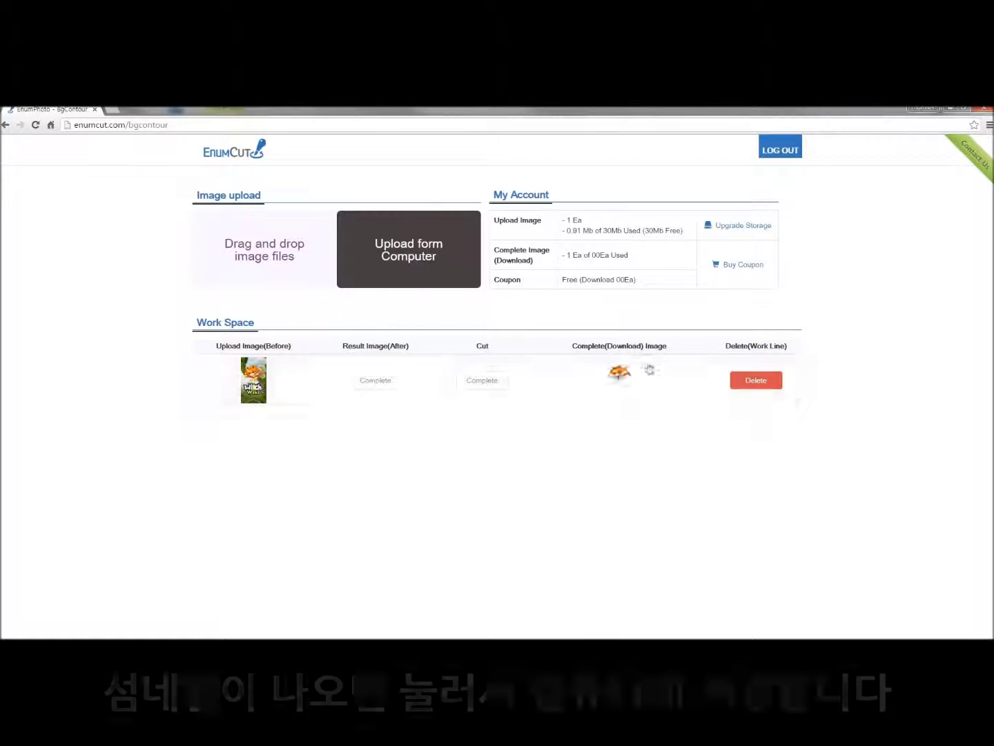
- Save the transparent cutout as witchwiki_firing01 (1).png and open it to verify the character
{"action": "left_click", "coordinate": [620, 379]}
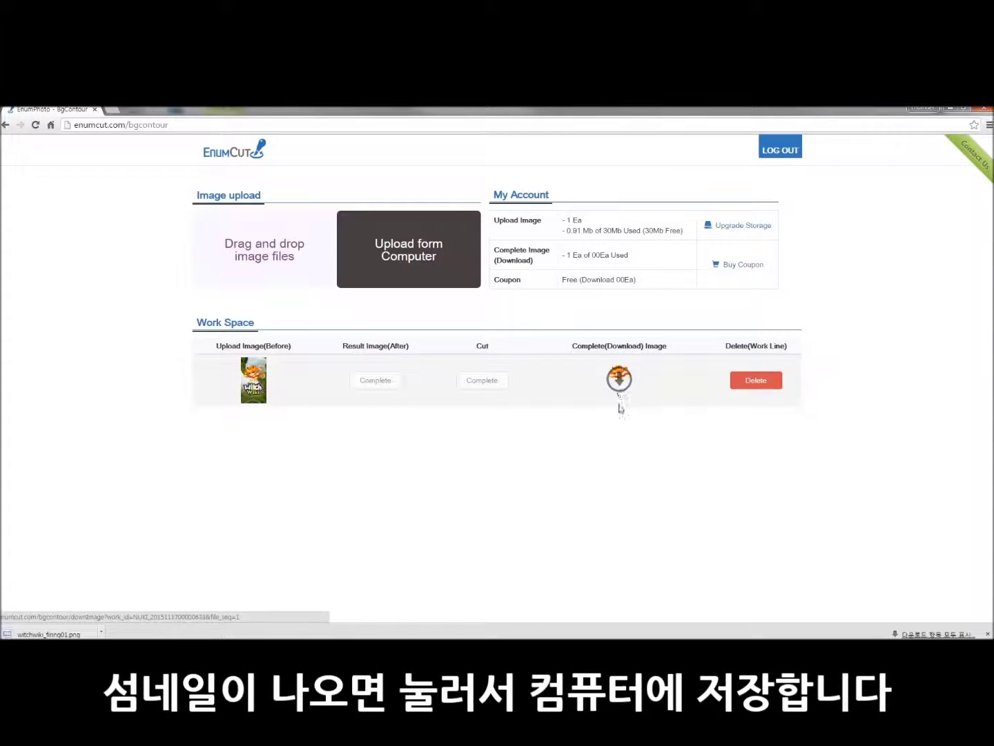
{"action": "left_click", "coordinate": [81, 633]}
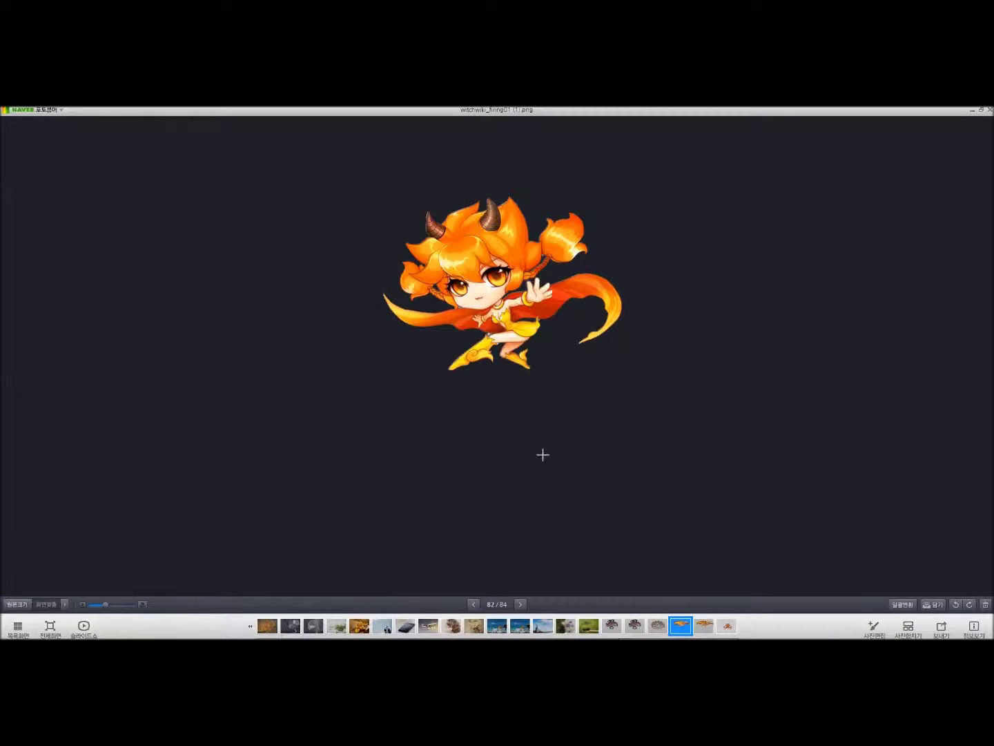